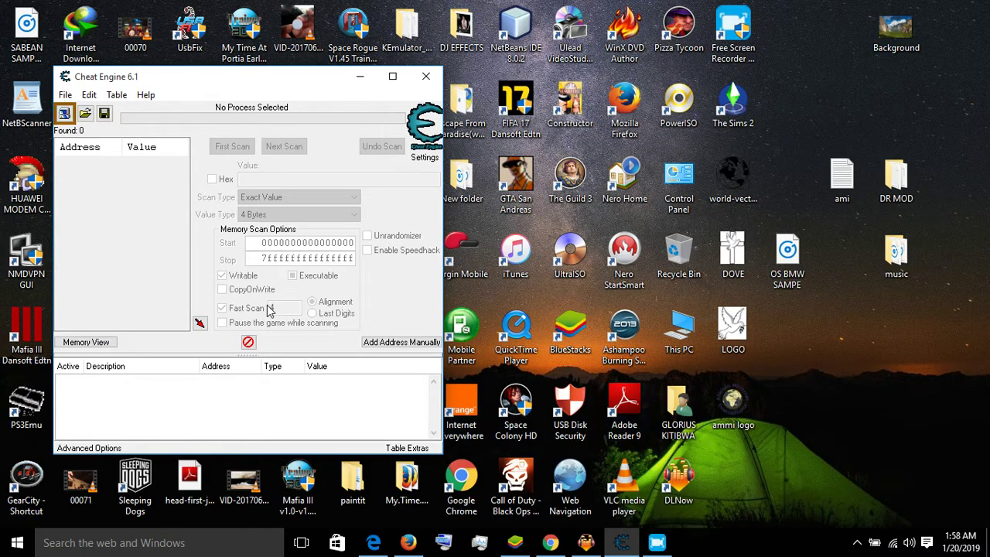
Close the Cheat Engine window and relaunch Cheat Engine from its desktop shortcut
click(425, 81)
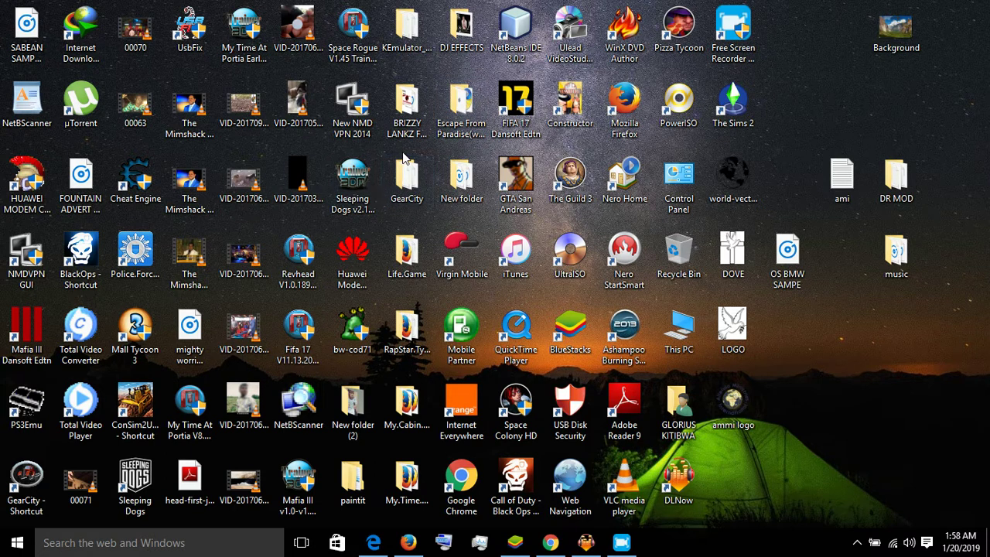
click(142, 180)
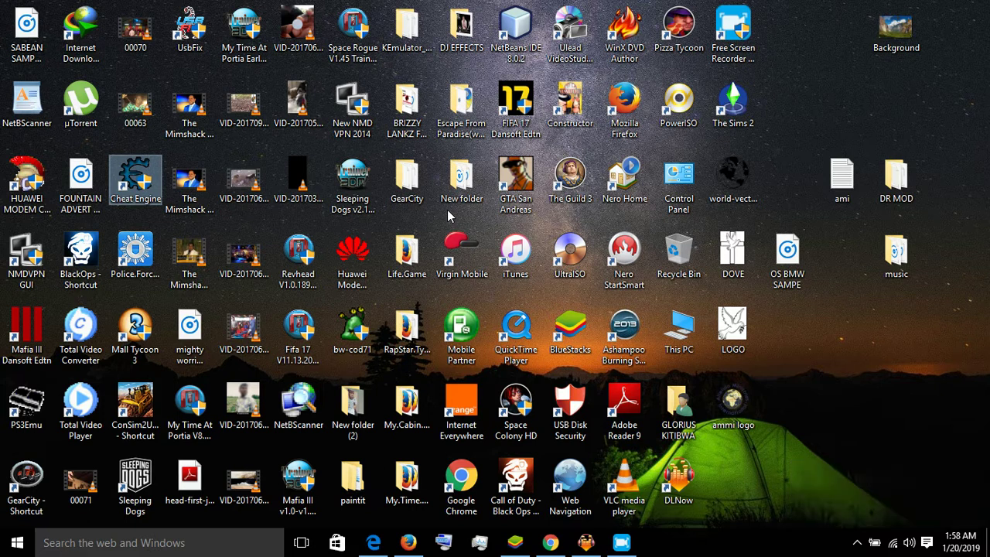
double_click(130, 180)
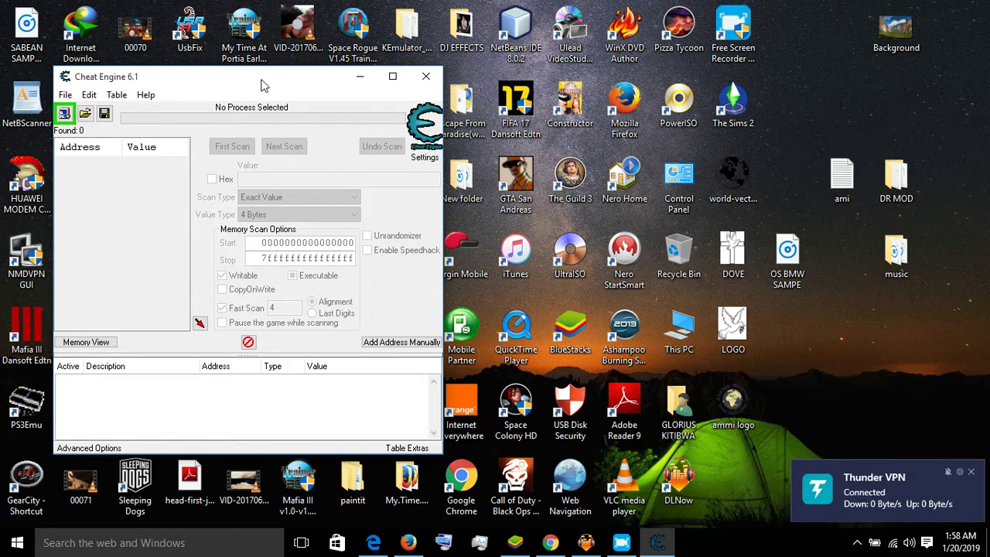
Move the Cheat Engine window near the top centre of the screen and show the File menu
mouse_move(257, 81)
mouse_down()
mouse_move(390, 51)
mouse_move(435, 112)
mouse_up()
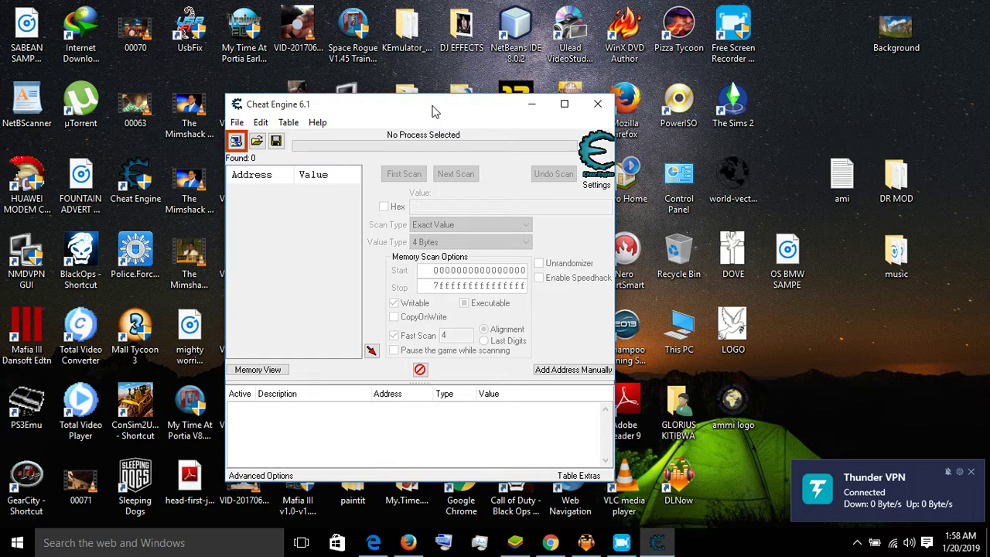
drag(430, 110, 464, 108)
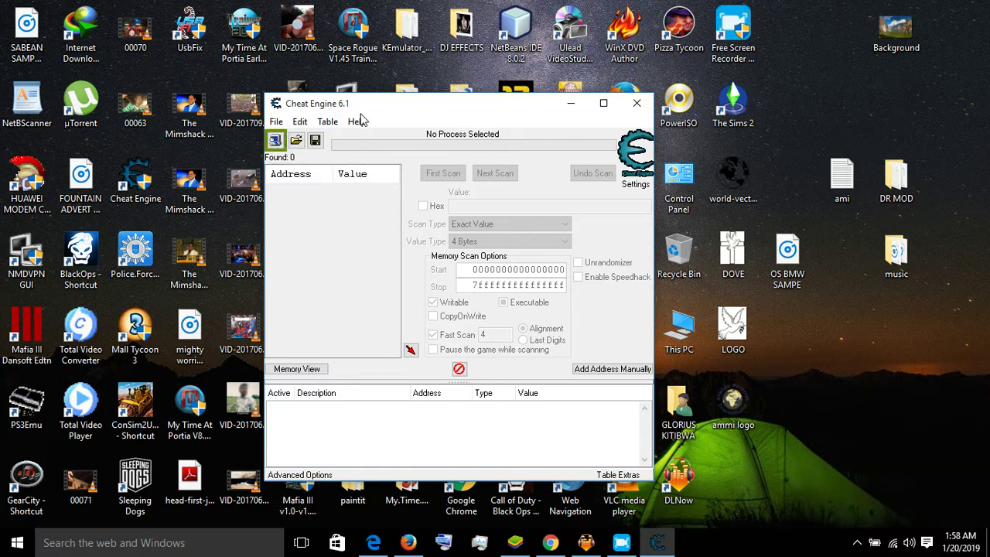
mouse_move(369, 105)
mouse_down()
mouse_move(415, 106)
mouse_move(450, 89)
mouse_up()
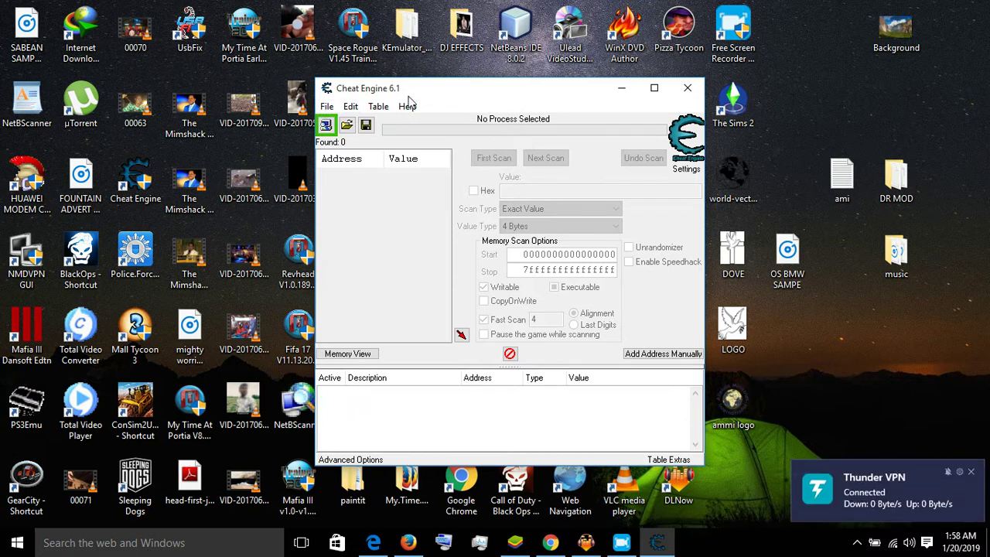
drag(408, 98, 409, 74)
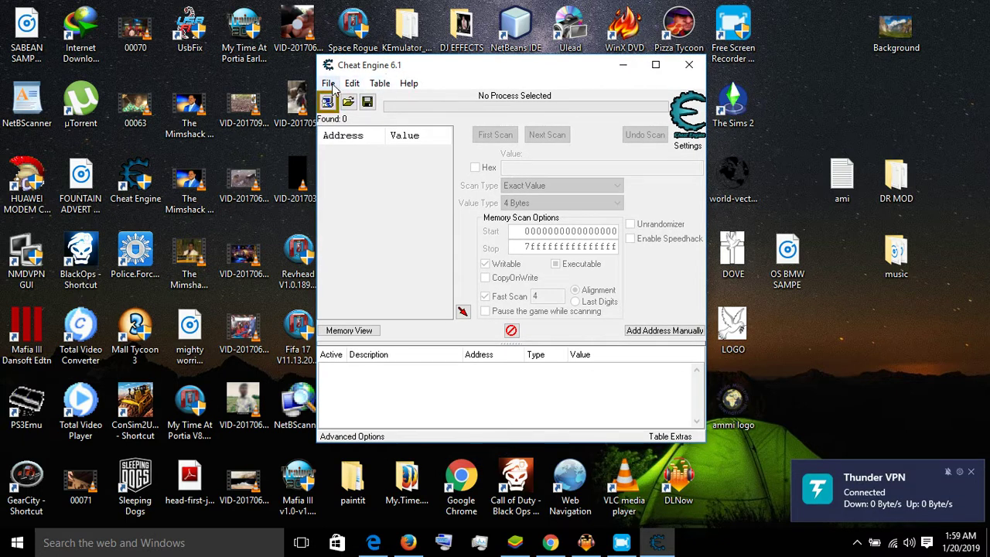
drag(468, 71, 478, 73)
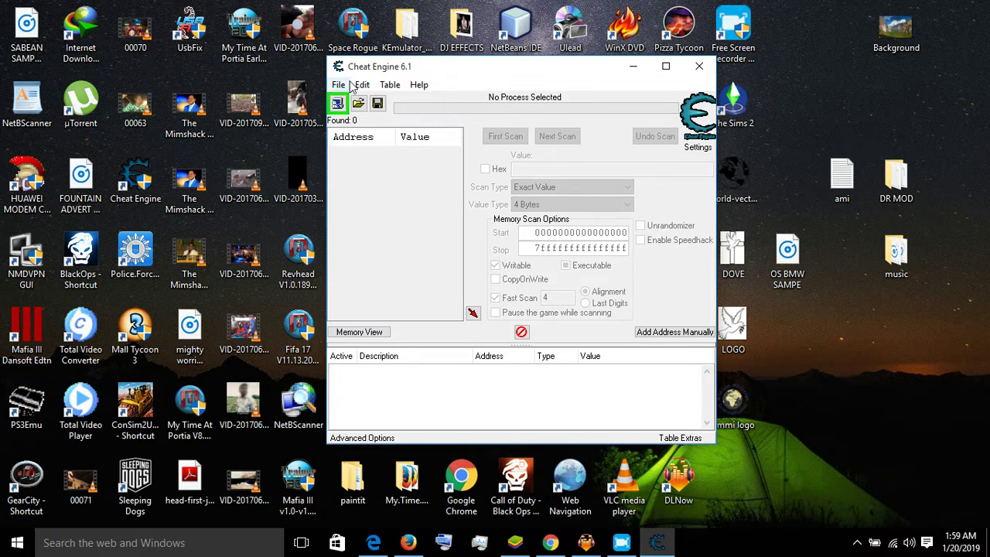
drag(431, 69, 361, 60)
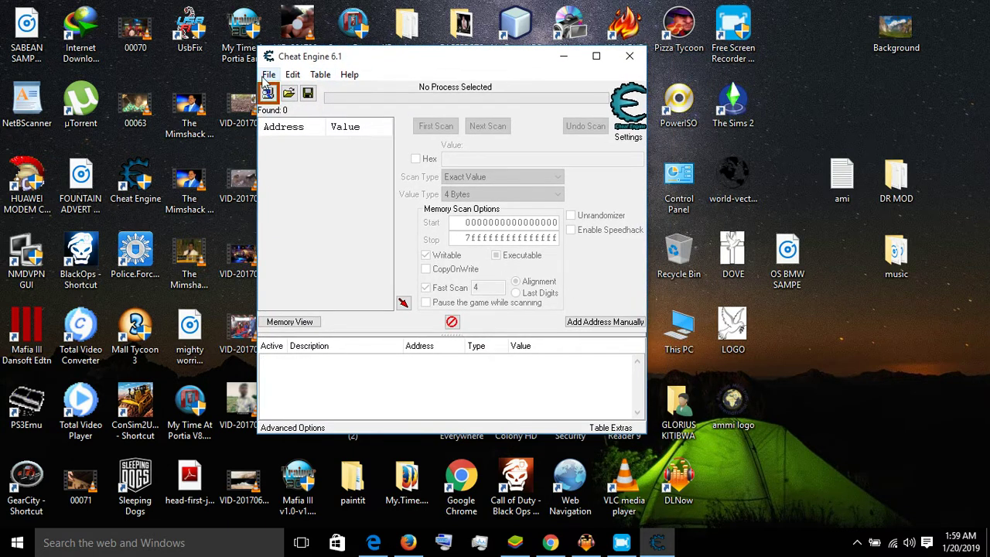
click(268, 74)
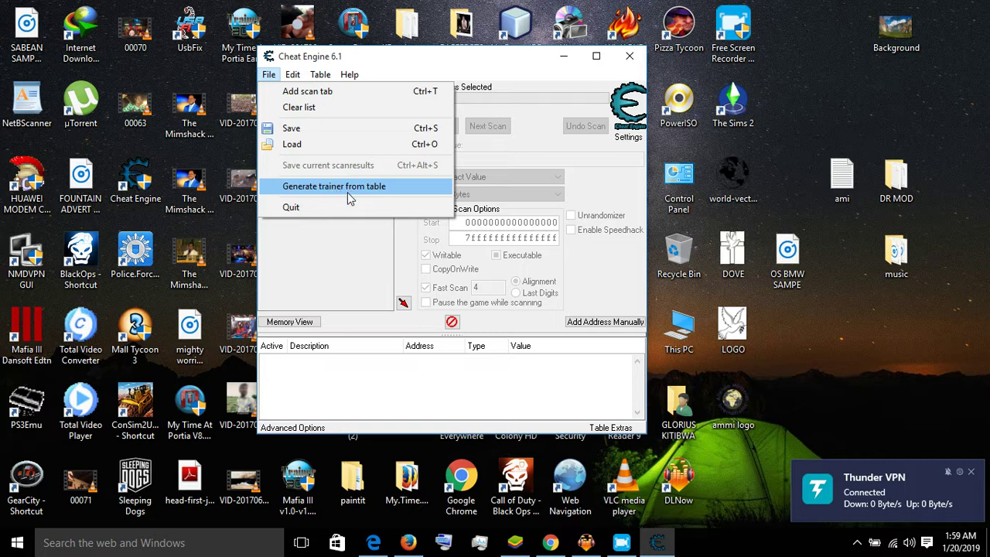
click(340, 257)
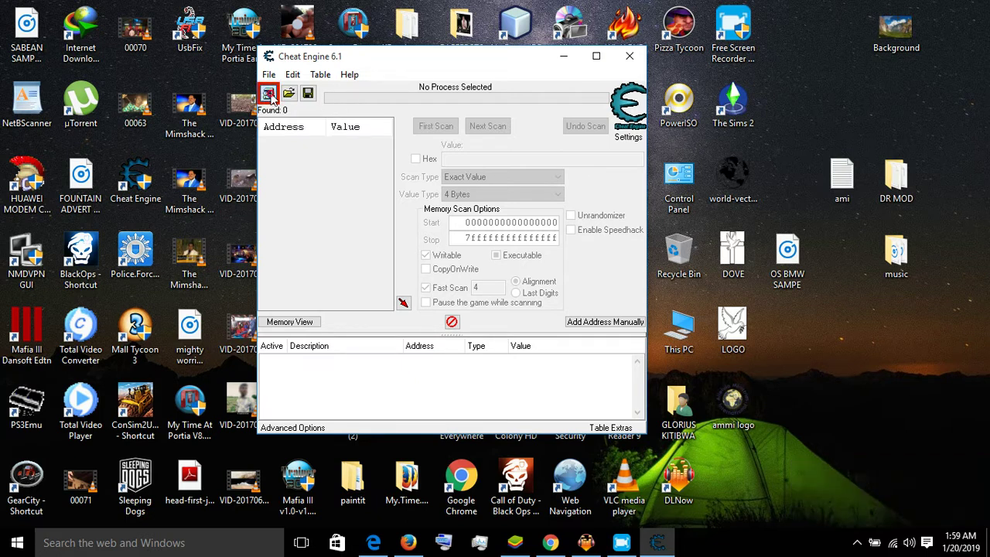
Attach Cheat Engine to the 000019CC-dlnow.exe process from the Process List
click(269, 93)
scroll(430, 183, up, 8)
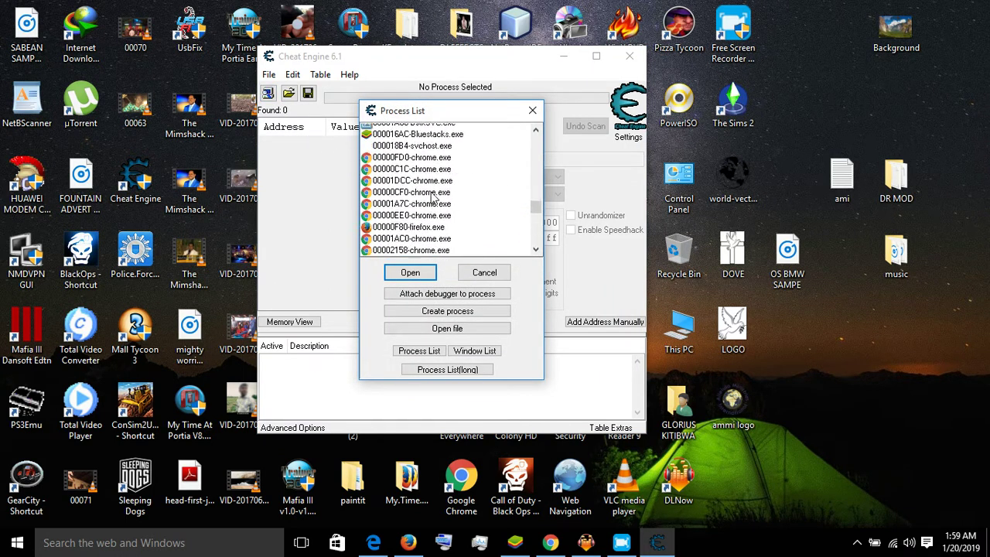
scroll(431, 197, up, 5)
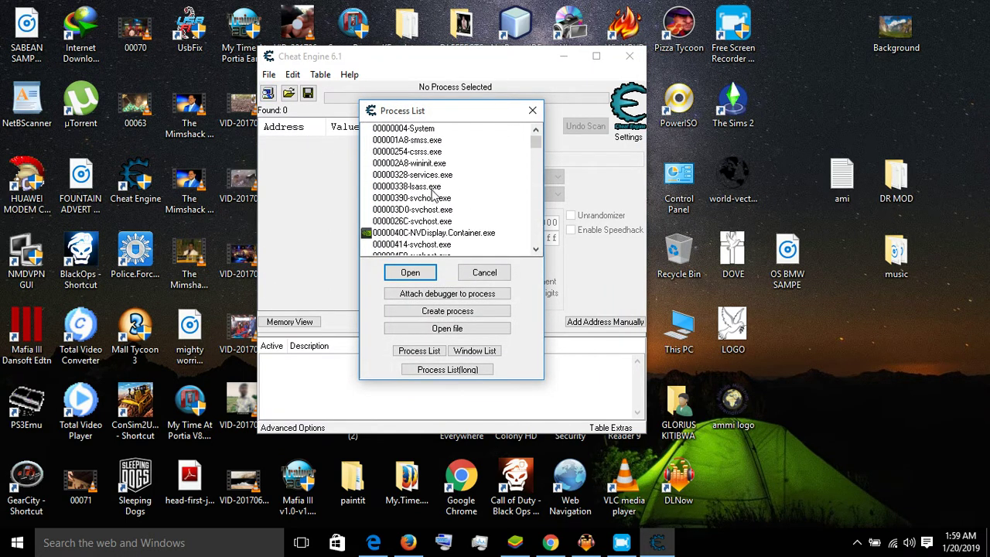
scroll(433, 192, down, 13)
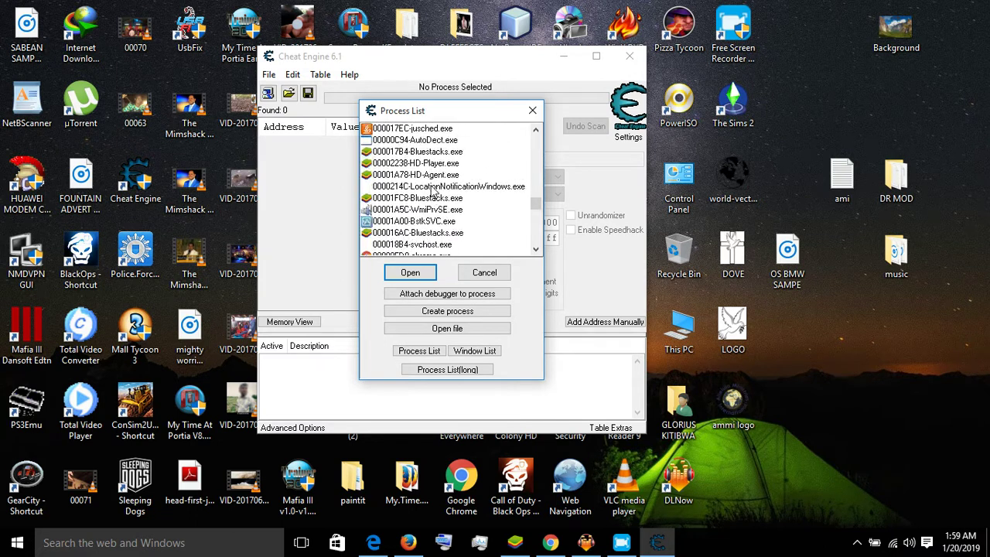
scroll(433, 185, up, 1)
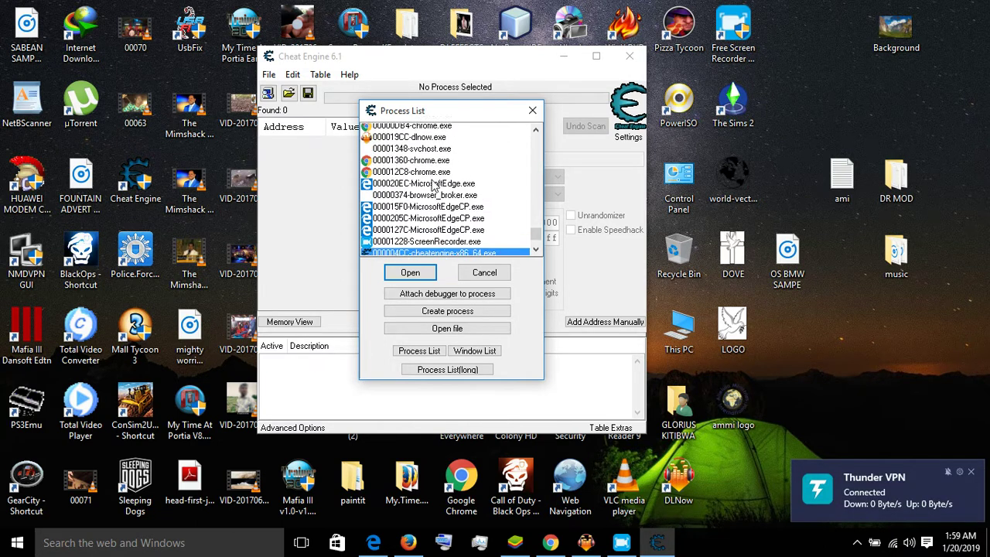
click(389, 166)
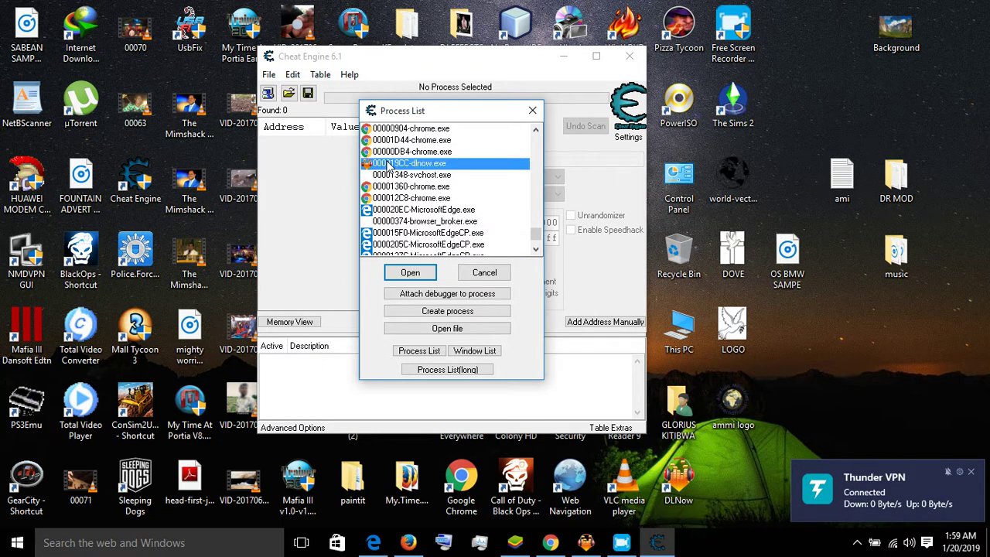
click(412, 273)
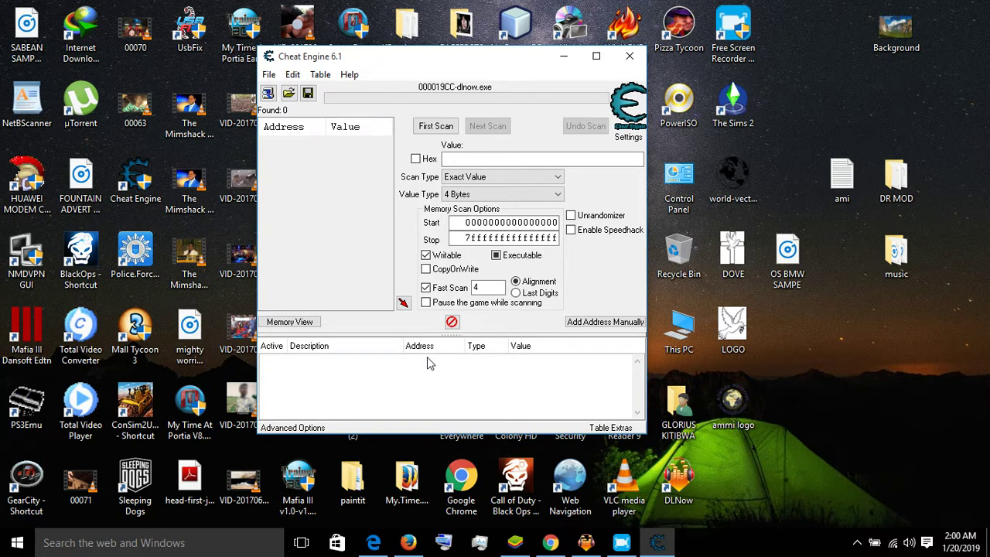
right_click(346, 388)
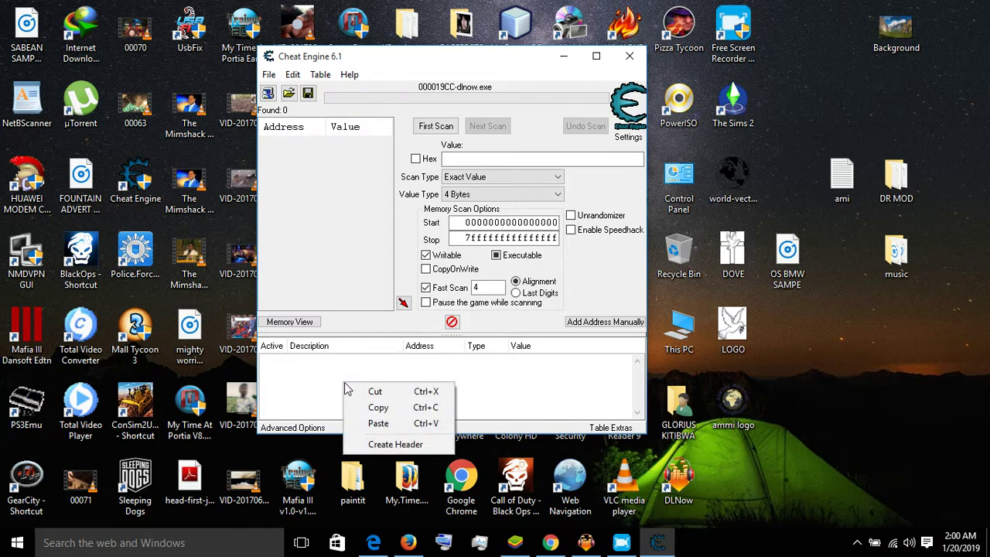
click(328, 368)
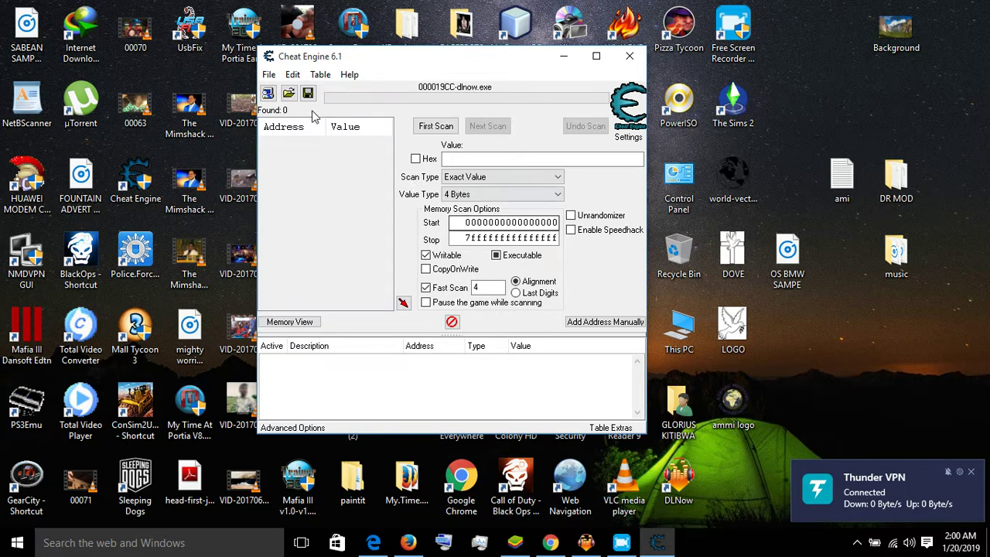
click(293, 75)
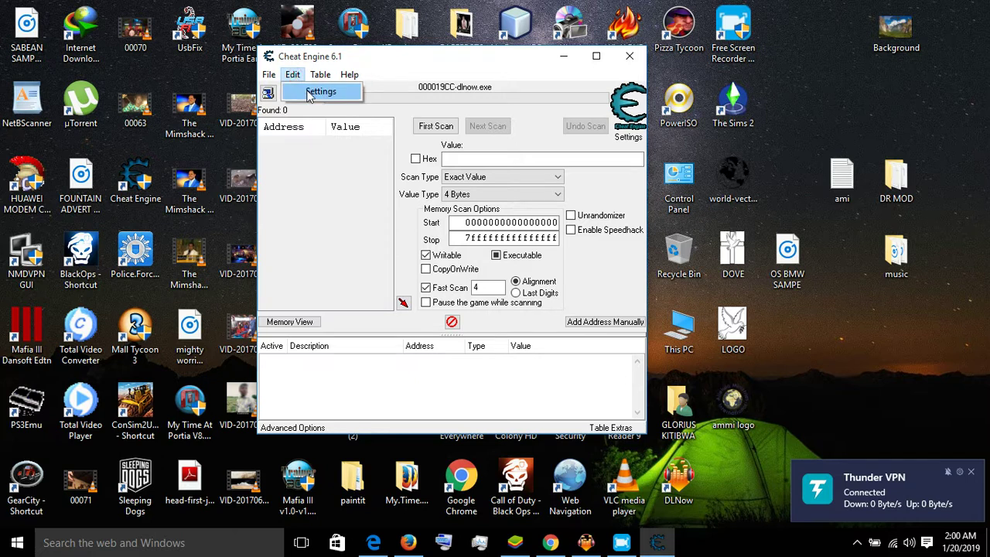
click(312, 93)
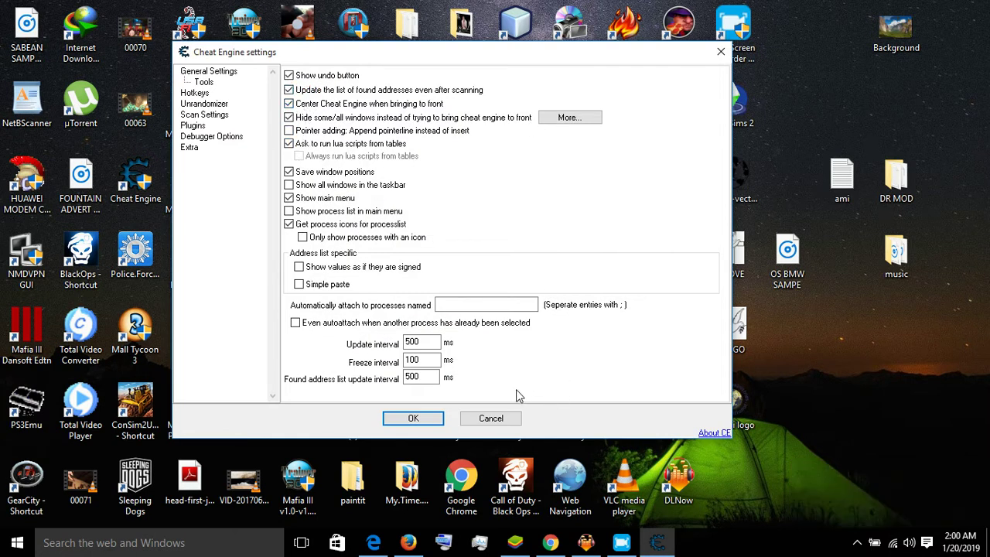
click(499, 418)
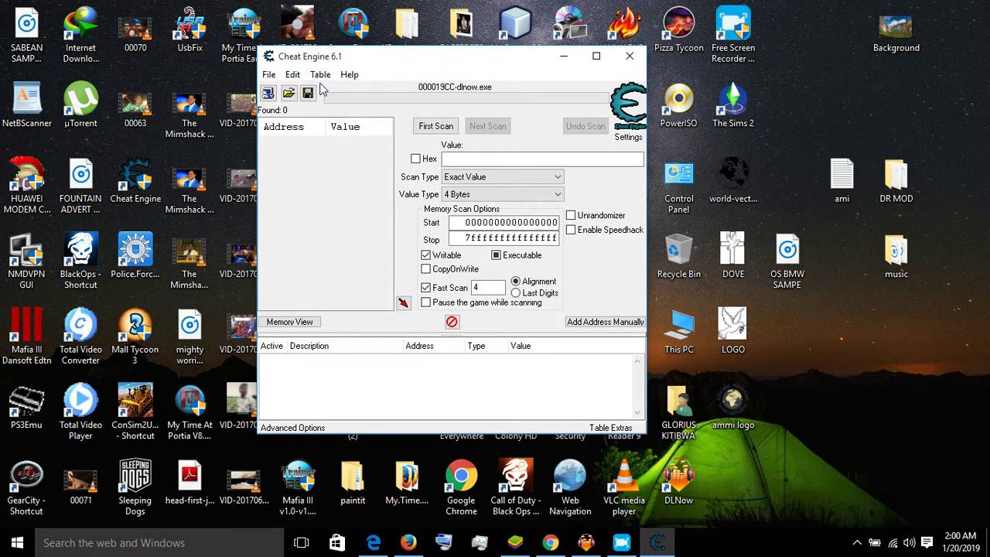
click(319, 75)
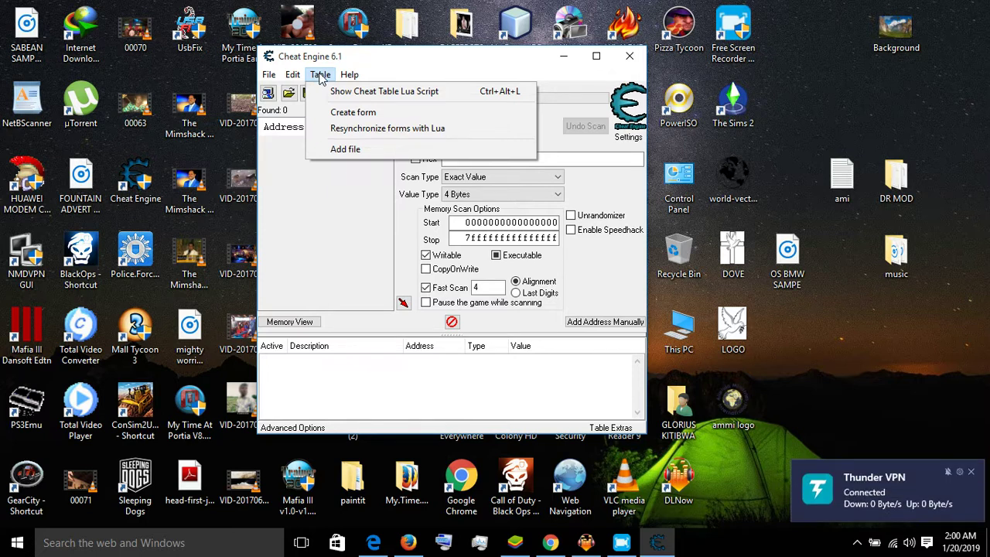
mouse_move(349, 74)
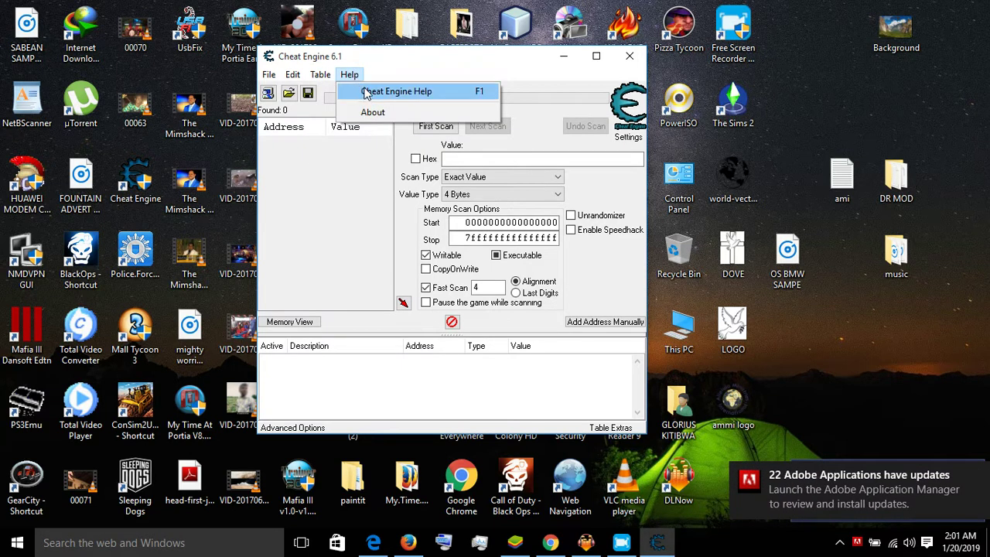
click(413, 71)
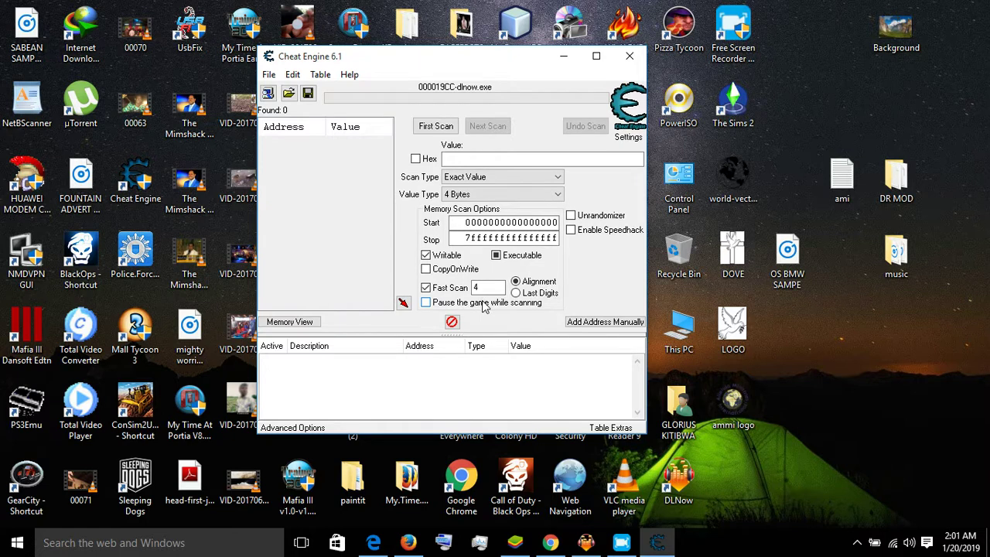